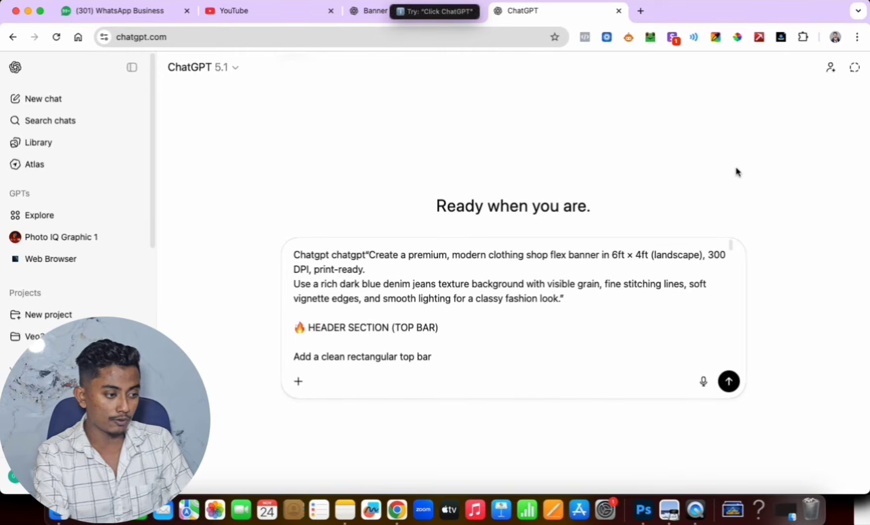
- Submit the prompt for a premium 6ft × 4ft landscape clothing shop flex banner at 300 DPI with a dark blue denim texture background
type("Tap prompt")
key("BackSpace")
key("BackSpace")
key("BackSpace")
key("BackSpace")
key("BackSpace")
key("BackSpace")
key("BackSpace")
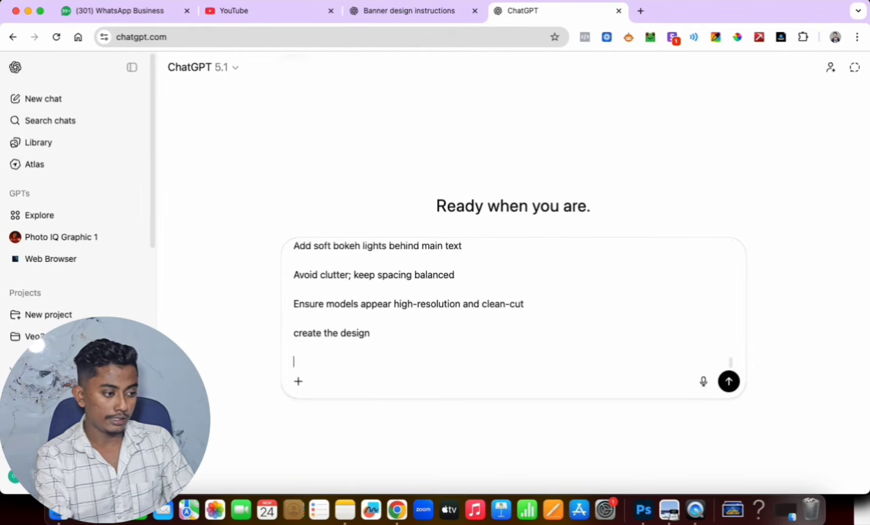
key("shift+Return")
key("Return")
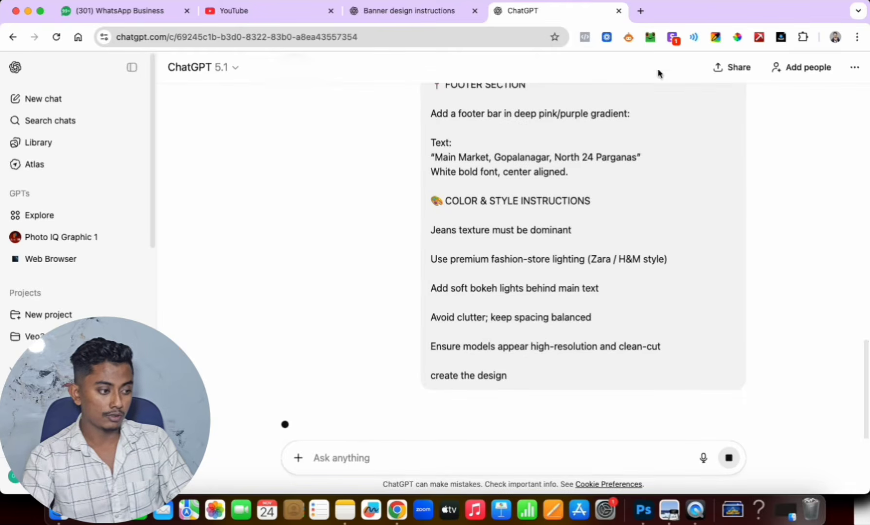
type("Enter")
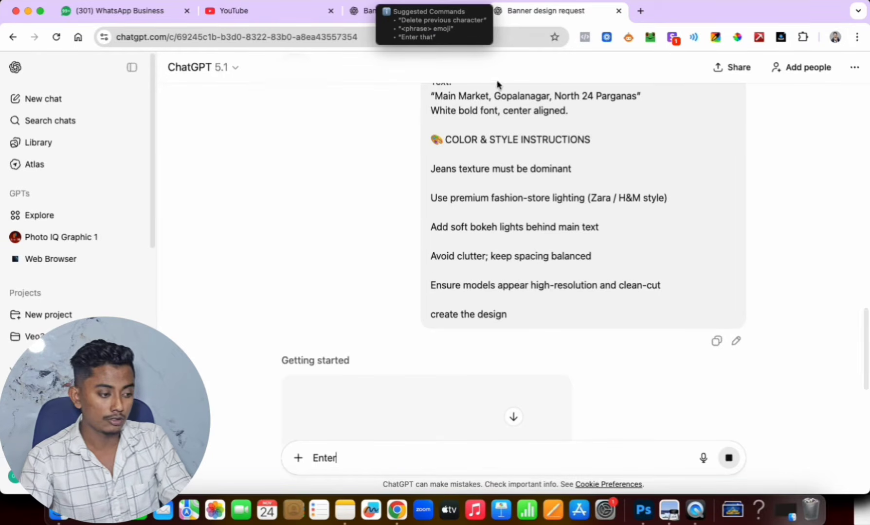
type("kothay")
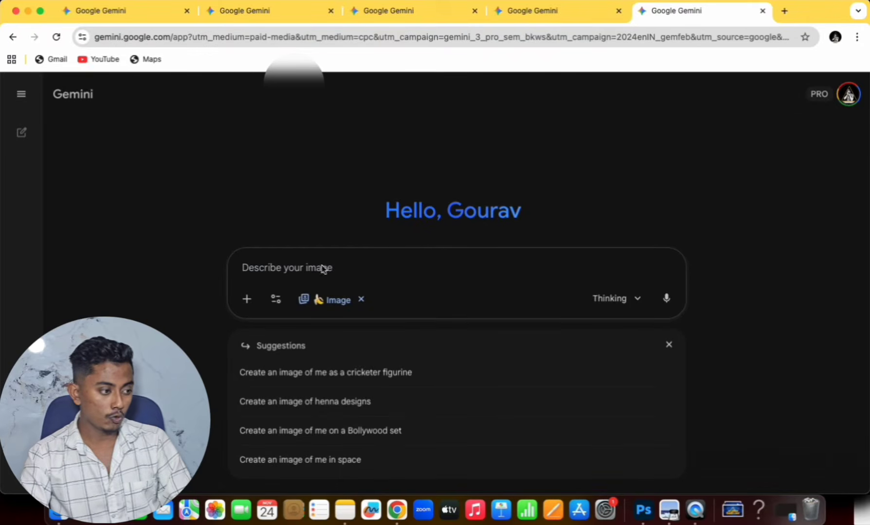
- Switch to Gemini and submit the copied prompt for a 4K commercial mobile shop poster in Bengali
key("super+v")
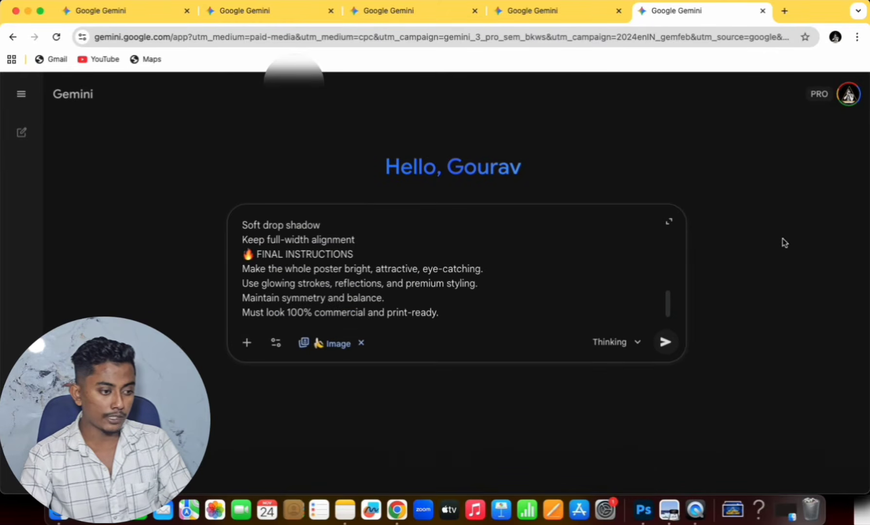
left_click(663, 344)
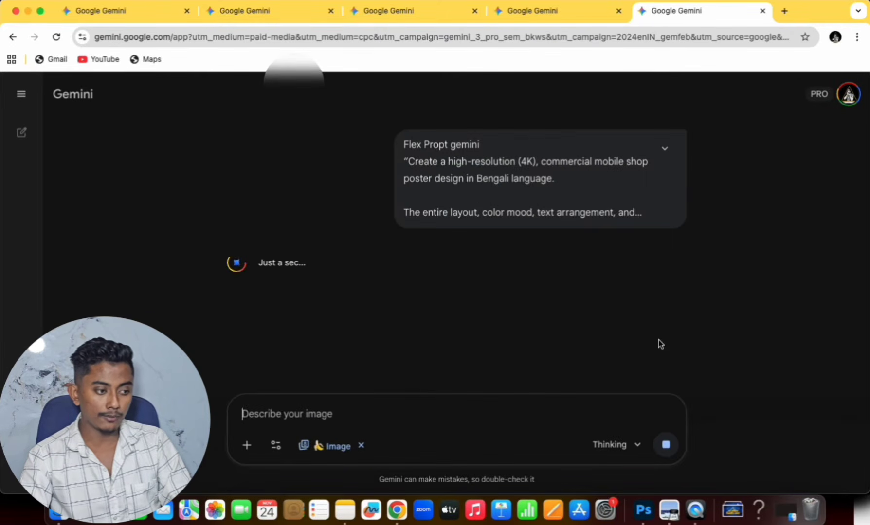
type("Enter")
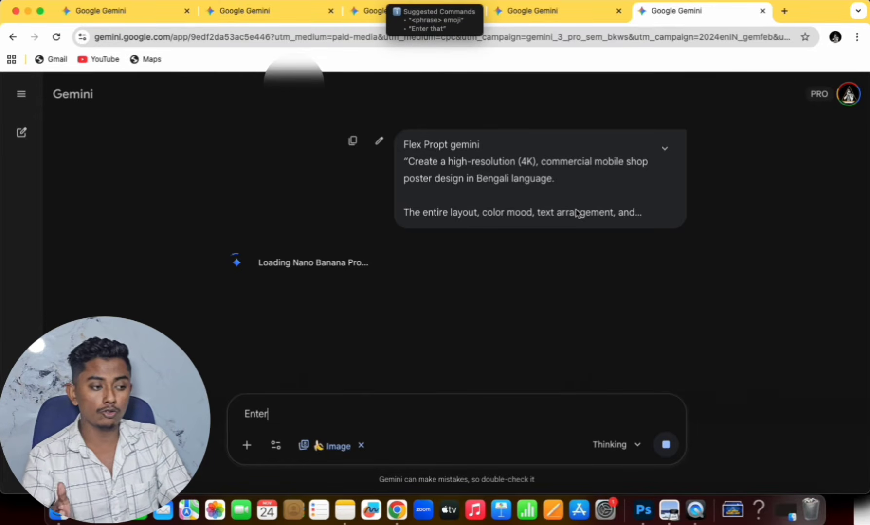
- In another Gemini image chat, submit the copied prompt for a premium 1×1 square Bengali shoe promotion poster
left_click(560, 10)
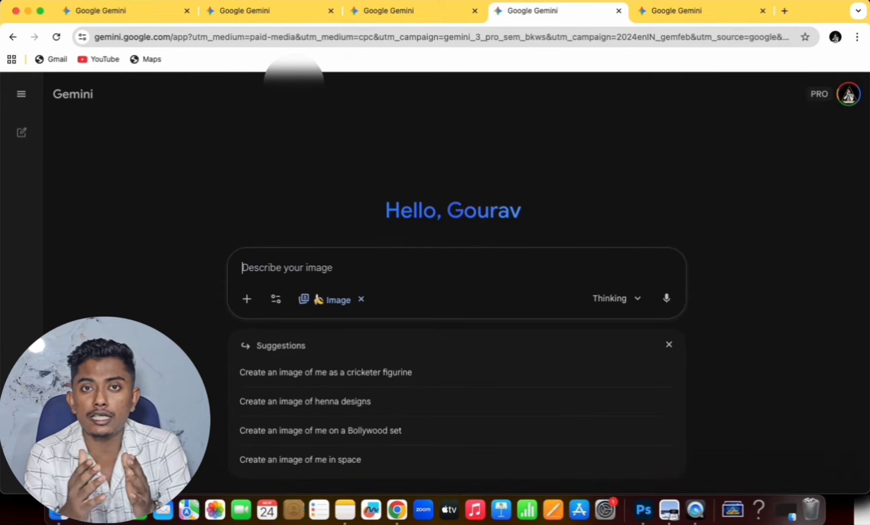
type("Visiting design")
key("ctrl+a")
key("ctrl+v")
key("Return")
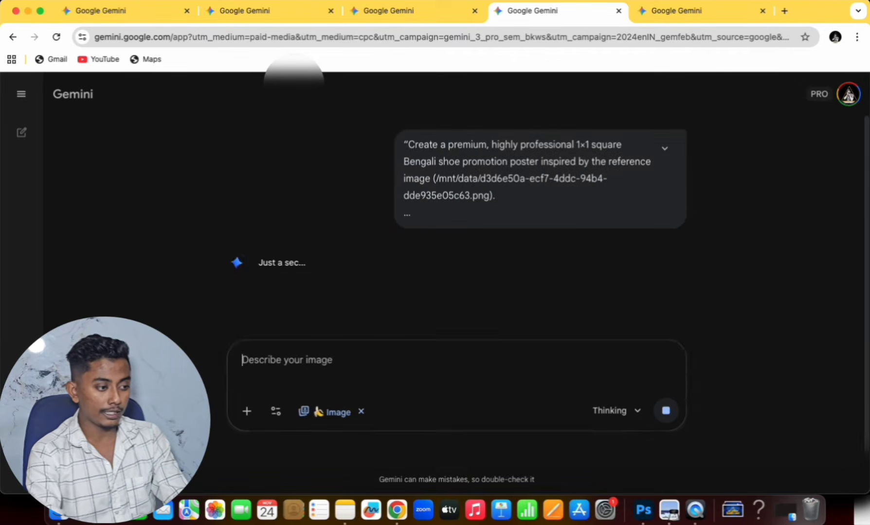
type("Prompt")
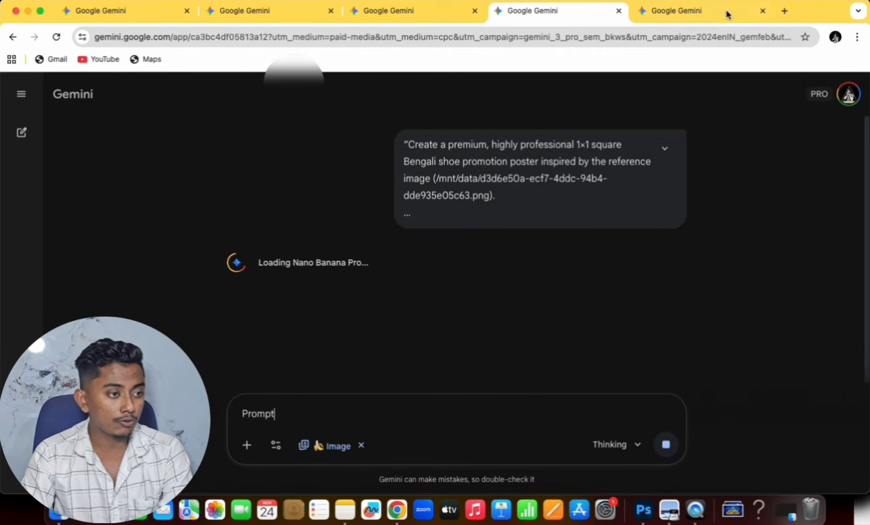
- In a further Gemini image chat, submit the prompt for a premium, stylish, single-side Bengali visiting card for a clothing brand
left_click(723, 17)
type("actor")
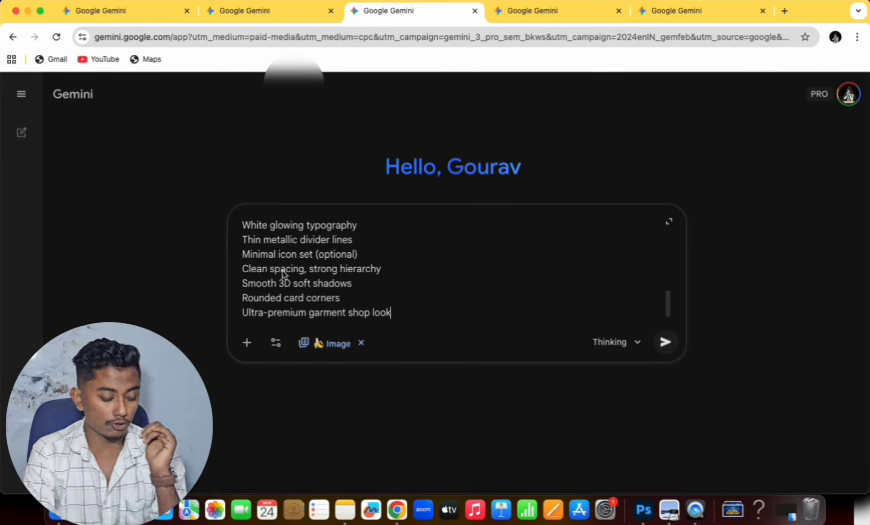
type("visiting design")
key("Return")
type("A")
- Switch to the browser profile with ChatGPT and check the progress of the clothing shop banner image
left_click(835, 38)
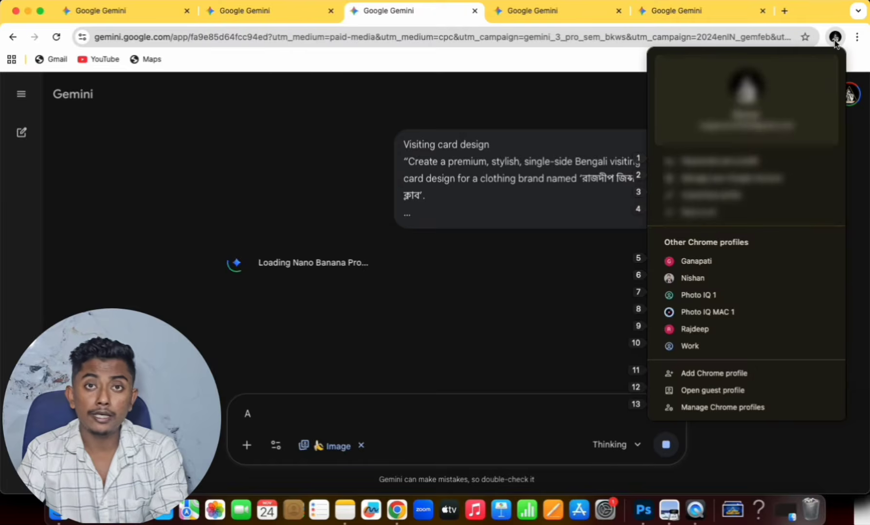
left_click(690, 278)
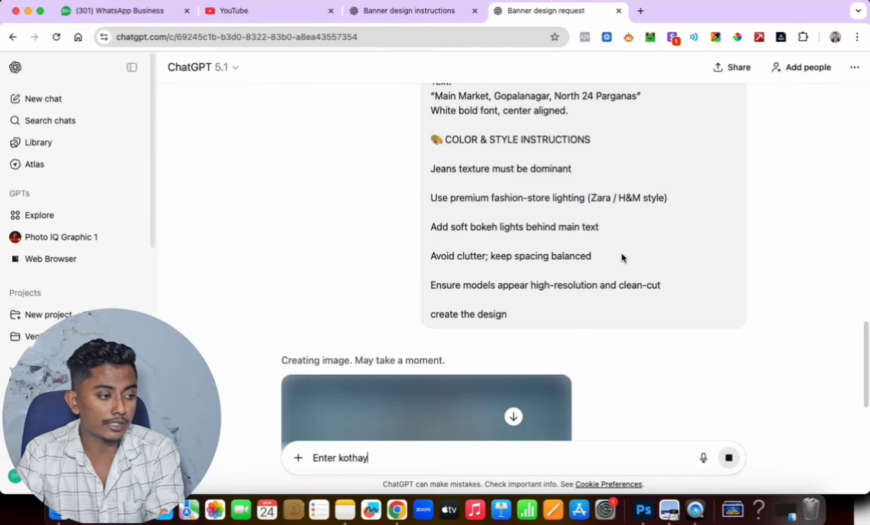
scroll(566, 270, "down", 4)
type("6 Cha")
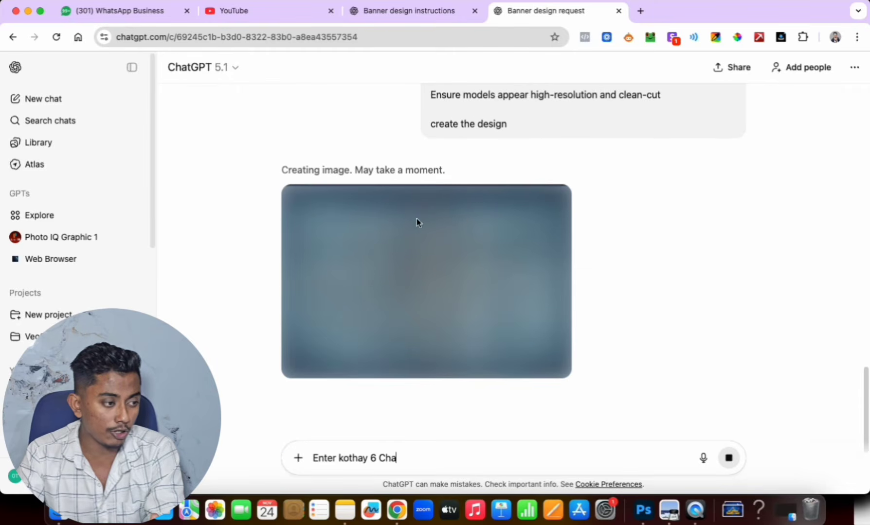
- Switch back to Gemini and check the progress of the mobile shop poster, shoe poster and visiting card chats
left_click(835, 39)
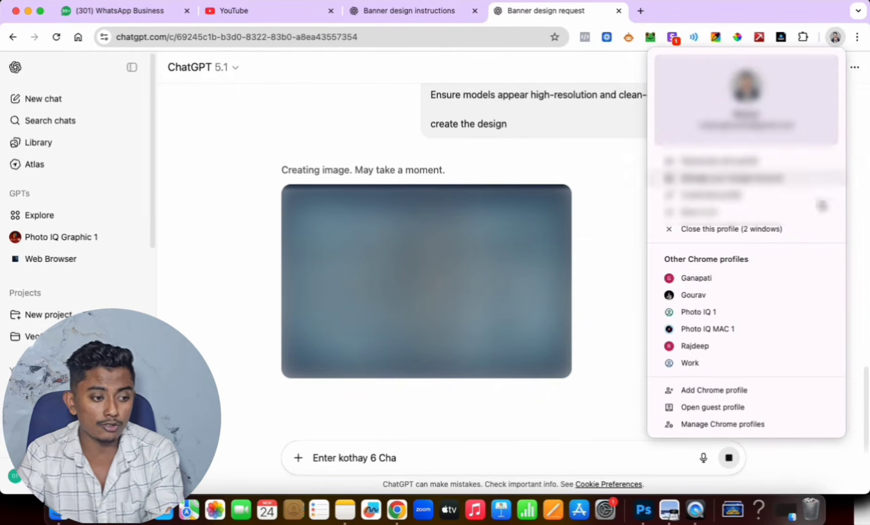
left_click(702, 296)
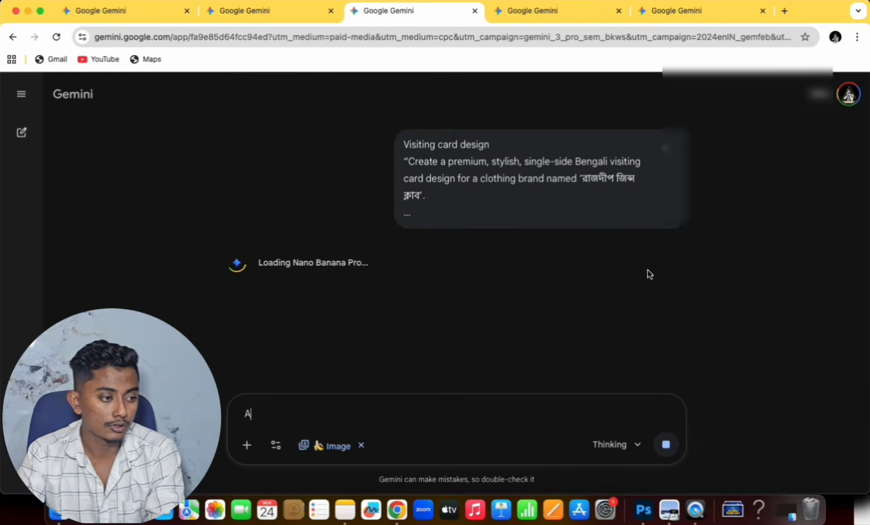
left_click(692, 12)
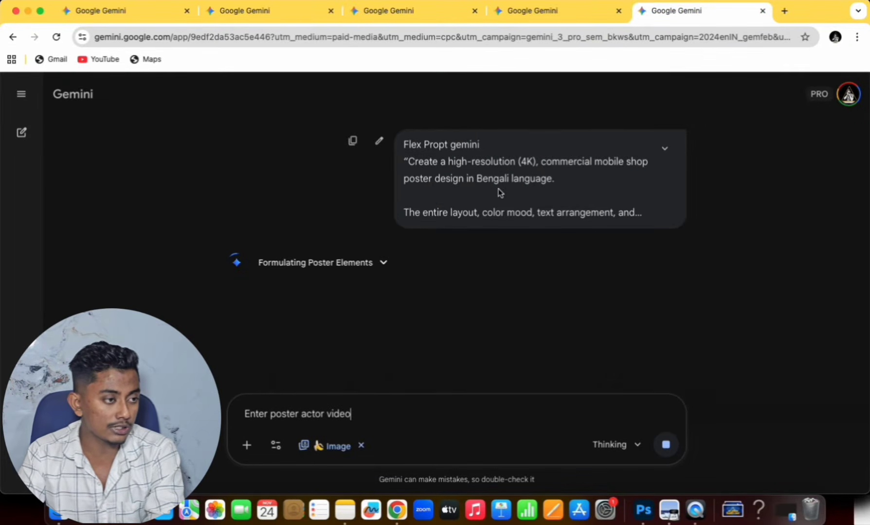
left_click(525, 19)
left_click(401, 14)
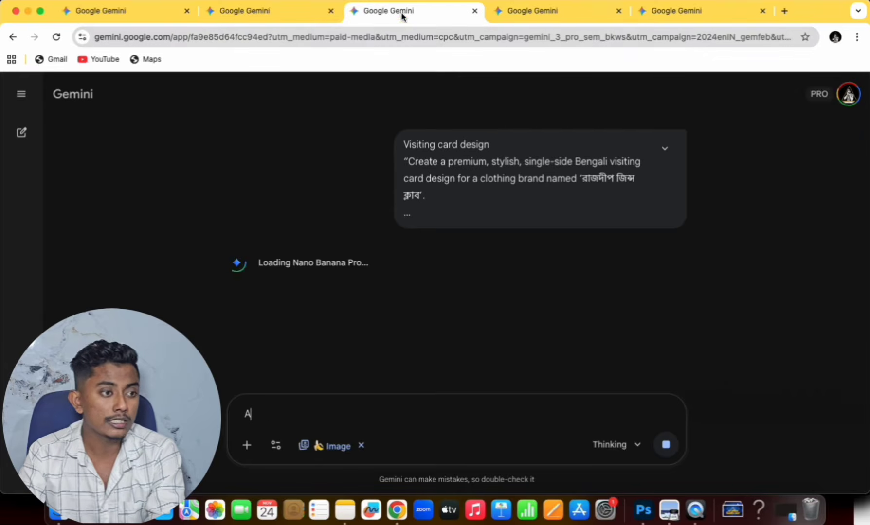
left_click(670, 10)
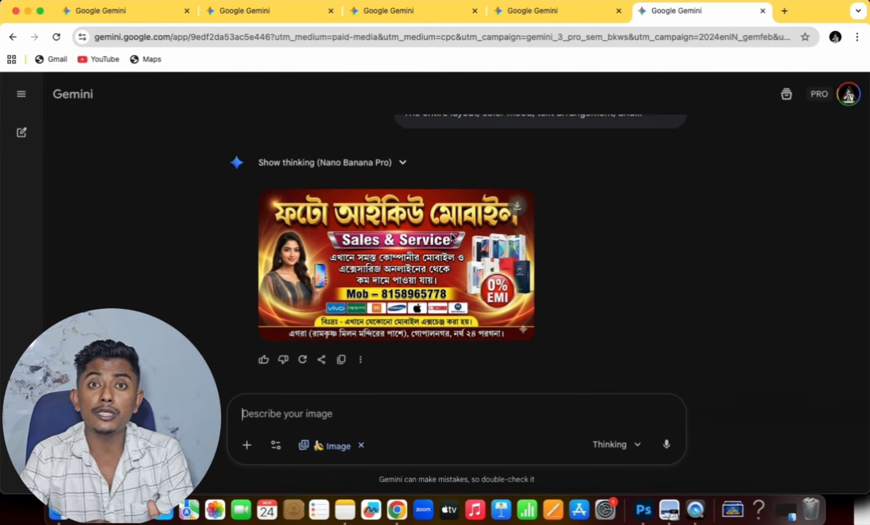
- Examine the generated Bengali mobile shop poster at full size and return to its chat
type("Ekta Bengali flex")
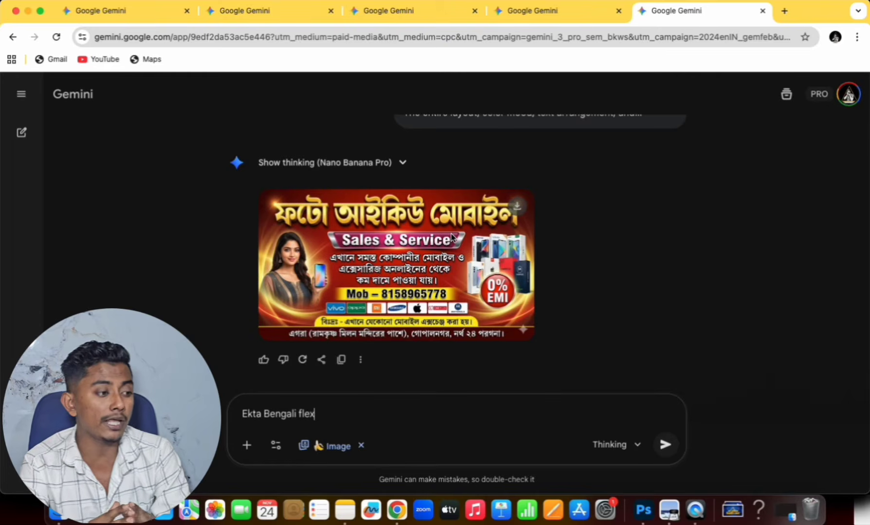
left_click(475, 251)
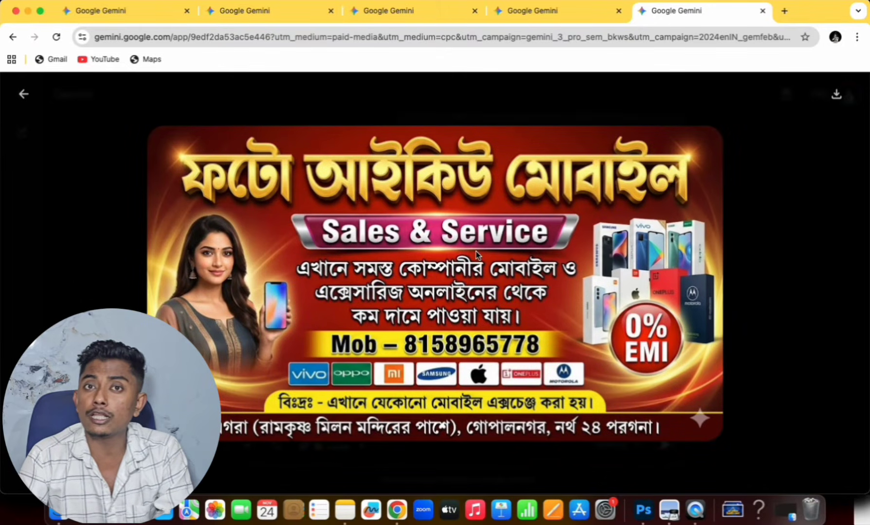
left_click(20, 91)
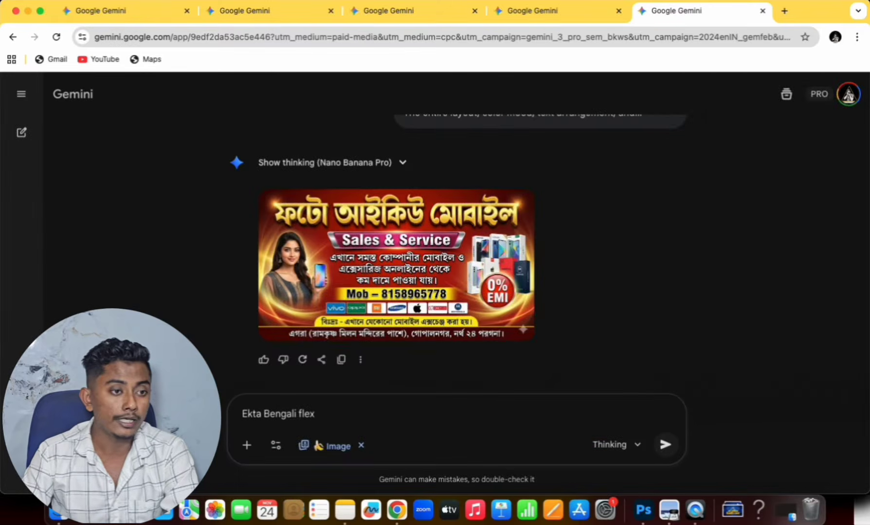
- Switch to ChatGPT, examine the generated clothing shop banner at full size and close the image view
left_click(835, 37)
left_click(693, 278)
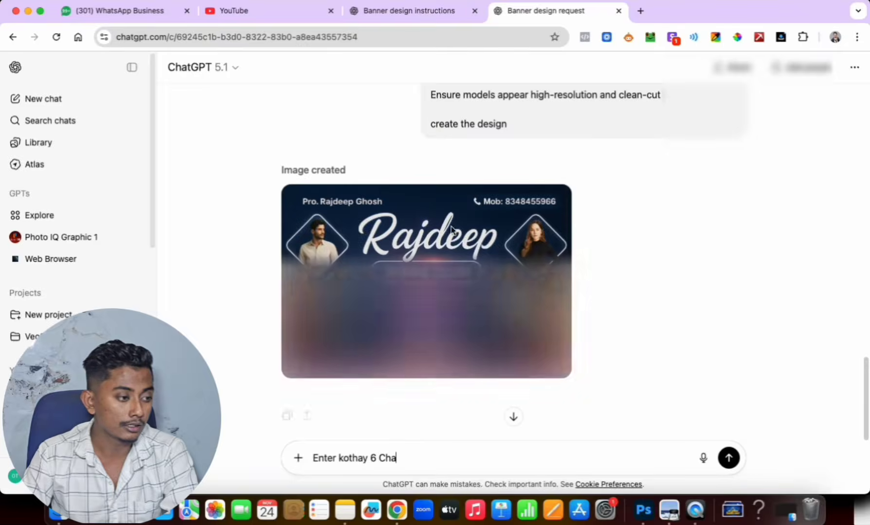
type("ChatGPT")
left_click(504, 301)
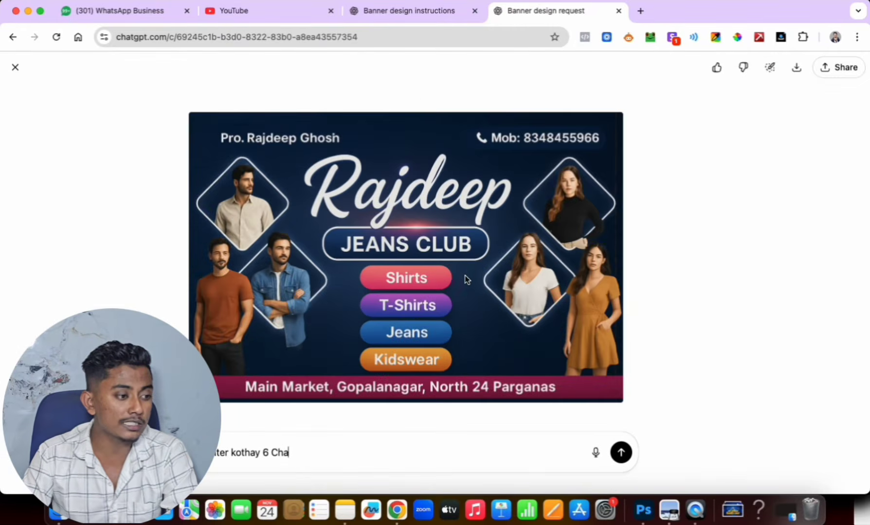
type("professional")
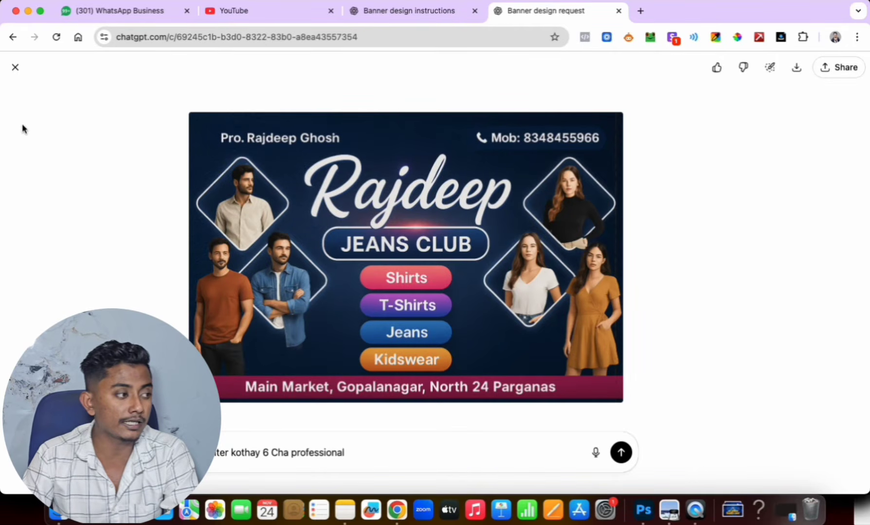
left_click(15, 68)
- Return to Gemini and resubmit the unsent 1×1 Bengali shoe promotion poster prompt in its chat
left_click(834, 37)
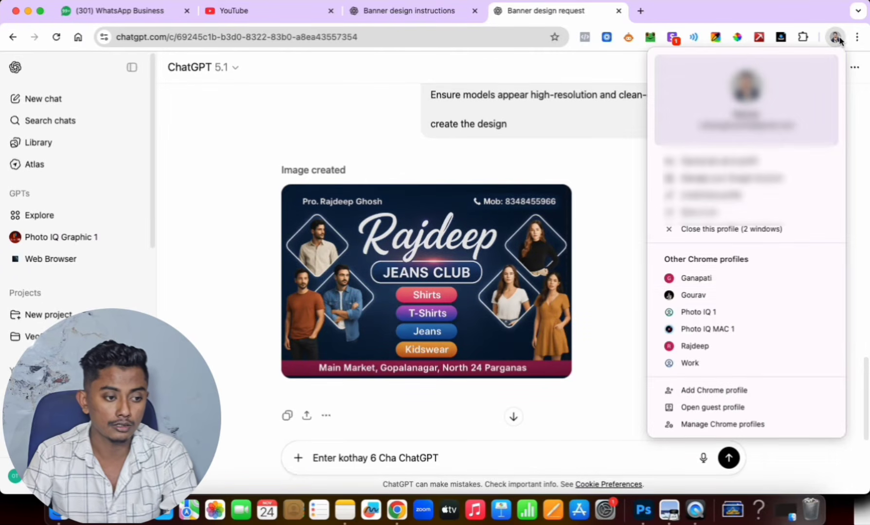
left_click(707, 295)
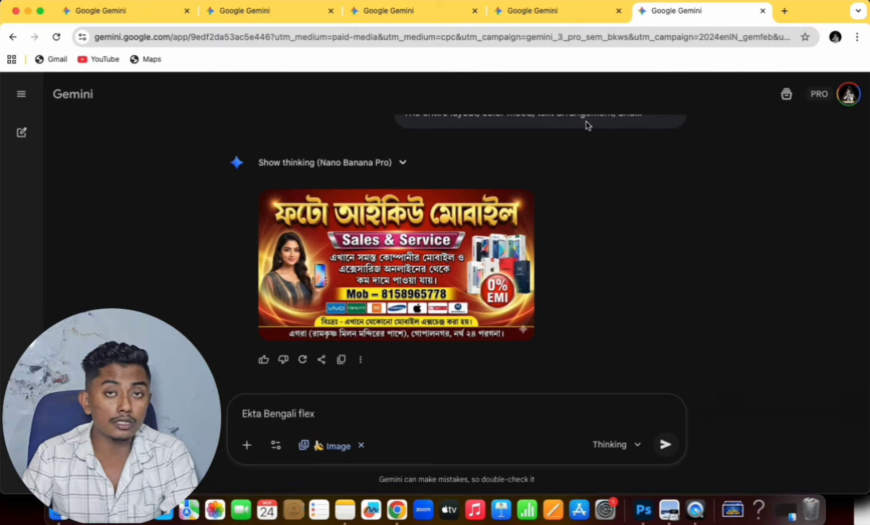
left_click(555, 14)
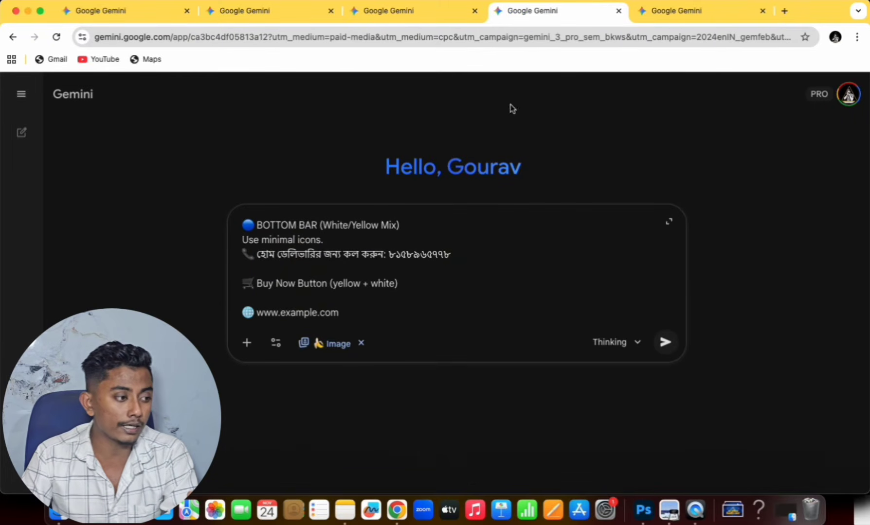
left_click(665, 342)
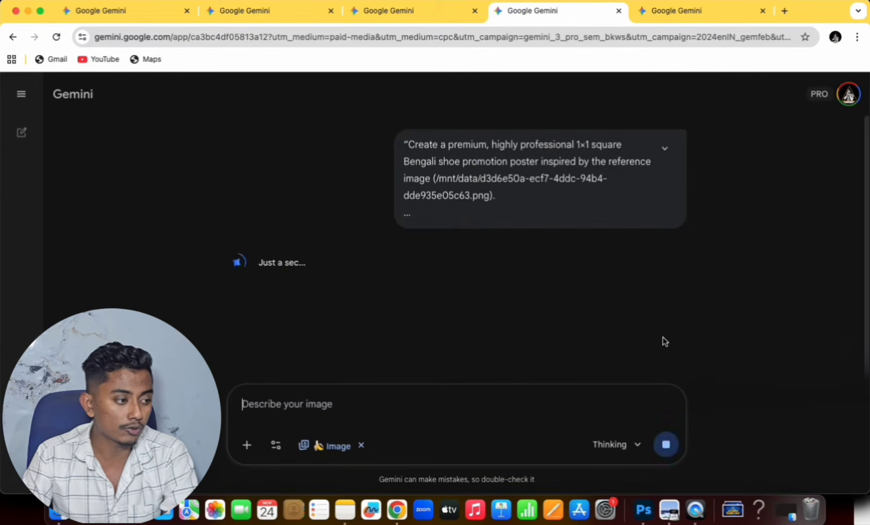
- Check the visiting card chat and enlarge the generated mobile shop poster for a closer look
left_click(394, 14)
type("IDADAA")
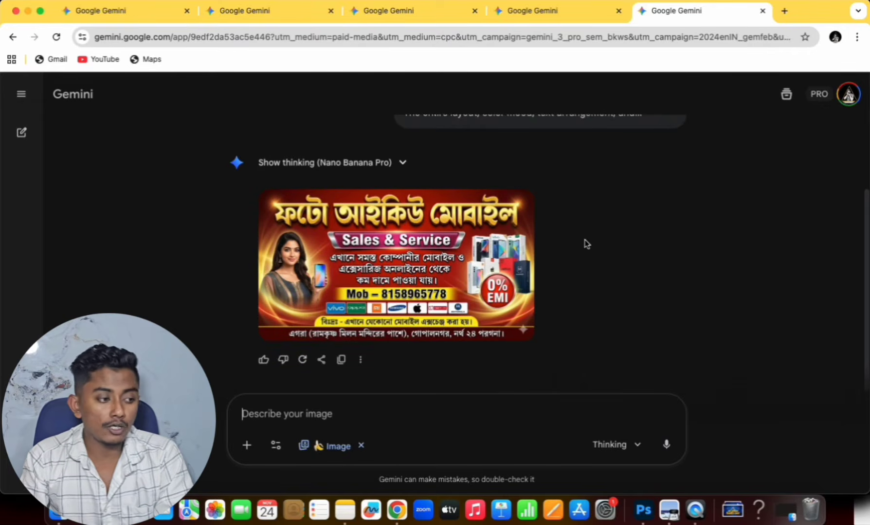
left_click(455, 248)
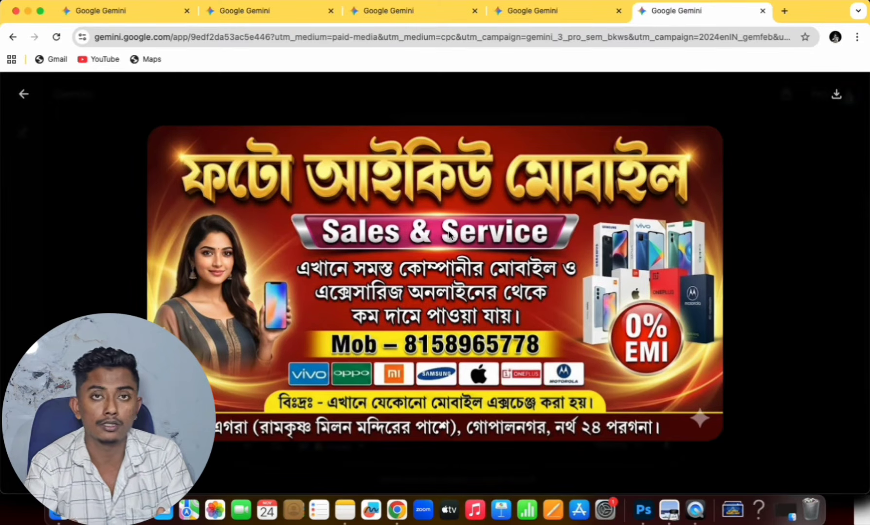
- Go to the Gemini chat with the royal-blue shoe promotion prompt and examine the whole generated shoe poster
left_click(267, 12)
scroll(439, 203, "down", 5)
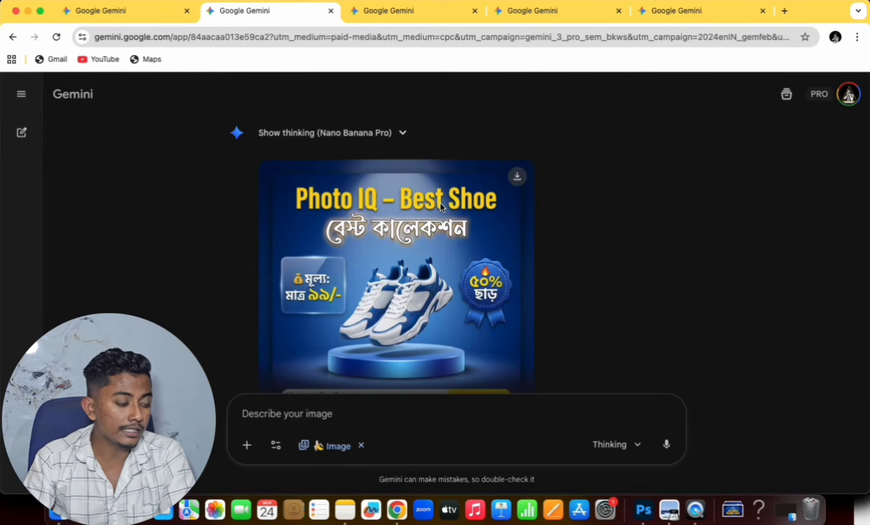
scroll(440, 203, "down", 2)
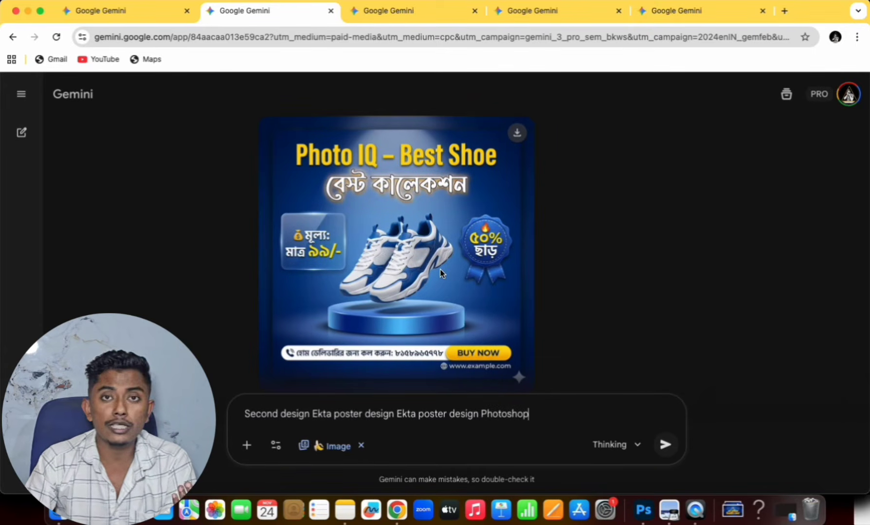
type("design Ekta poster design Ekta poster design Photoshop design")
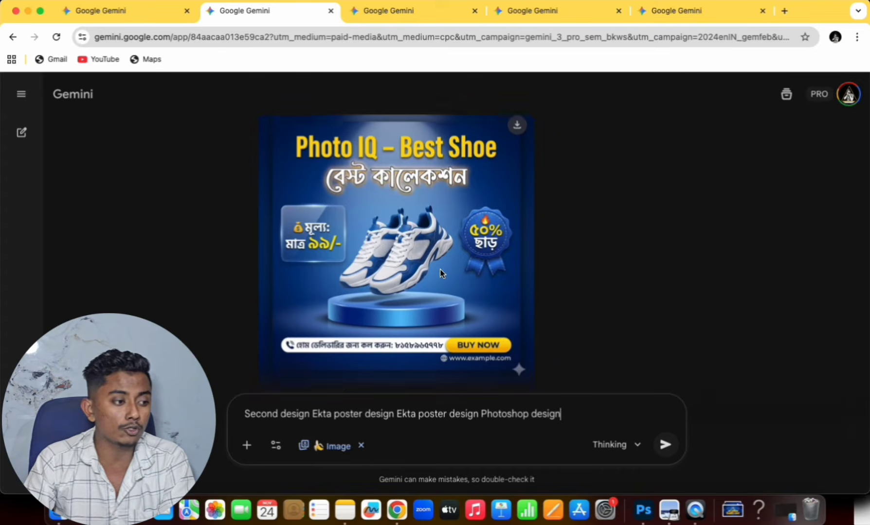
scroll(440, 269, "down", 2)
scroll(440, 273, "up", 5)
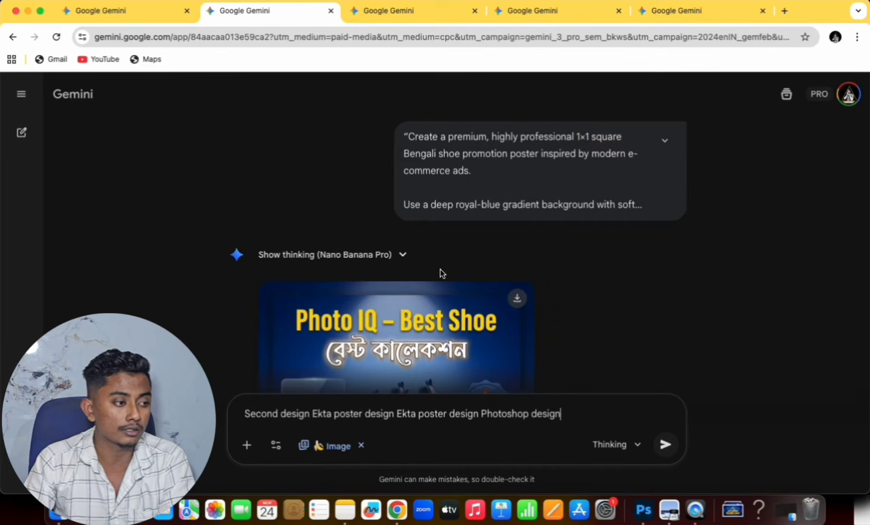
- Go to the Gemini chat with the clothing brand visiting card, examine the generated card at full size and close the image view
left_click(382, 17)
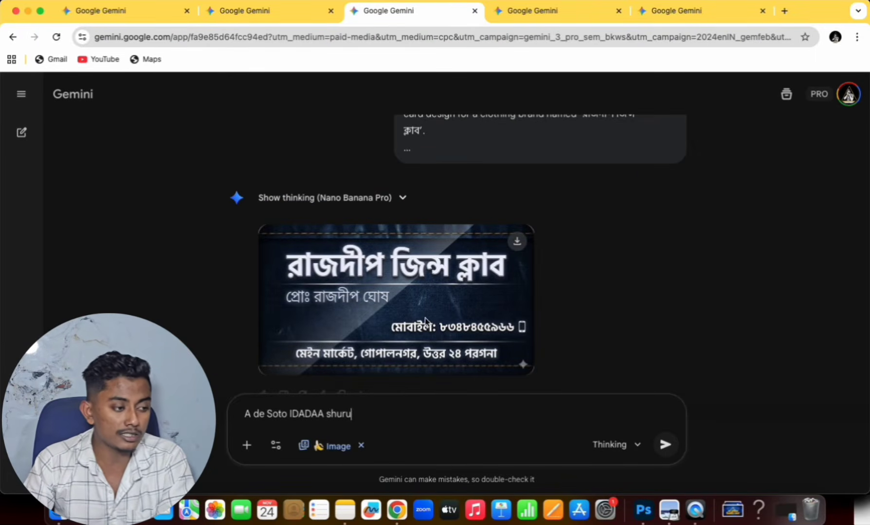
left_click(429, 289)
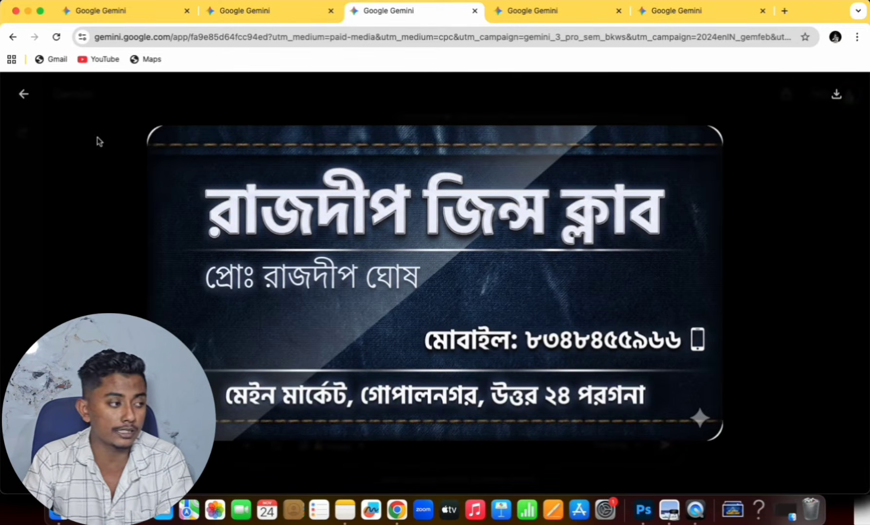
left_click(26, 95)
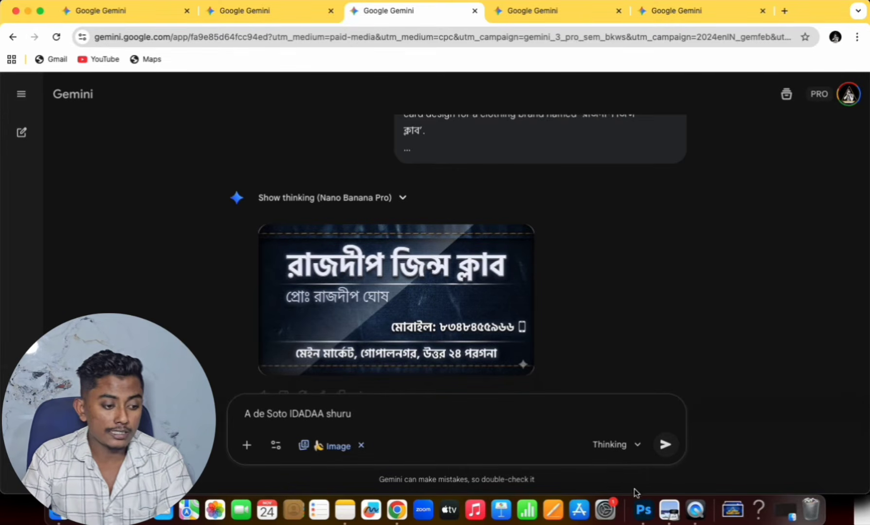
- Switch to Photoshop and inspect the green fashion banner's separate elements, selecting its title and the group of three women
left_click(642, 511)
left_click(377, 167)
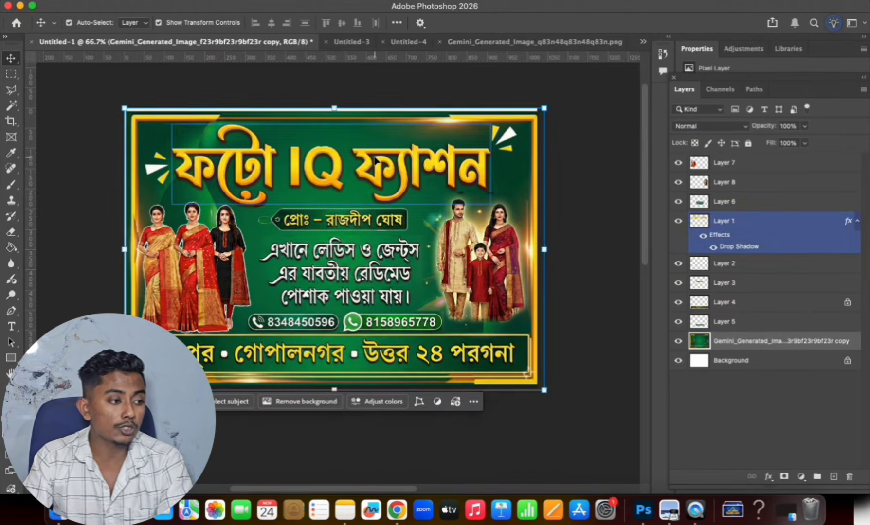
left_click(220, 246)
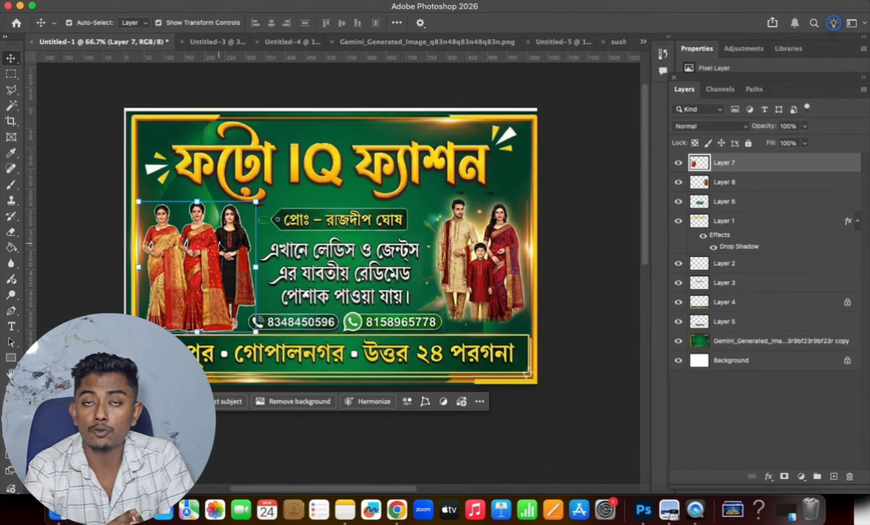
- Return to Gemini in the browser and view the enlarged red mobile shop poster in its chat
left_click(397, 510)
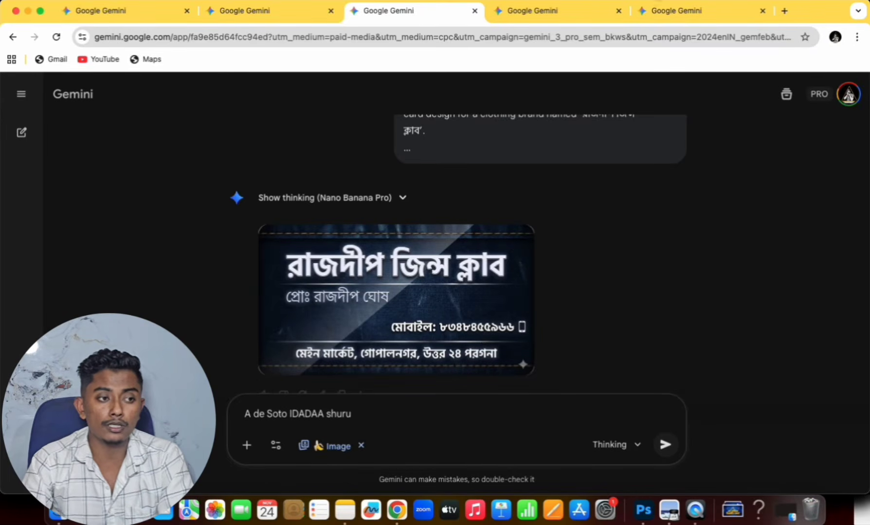
left_click(668, 14)
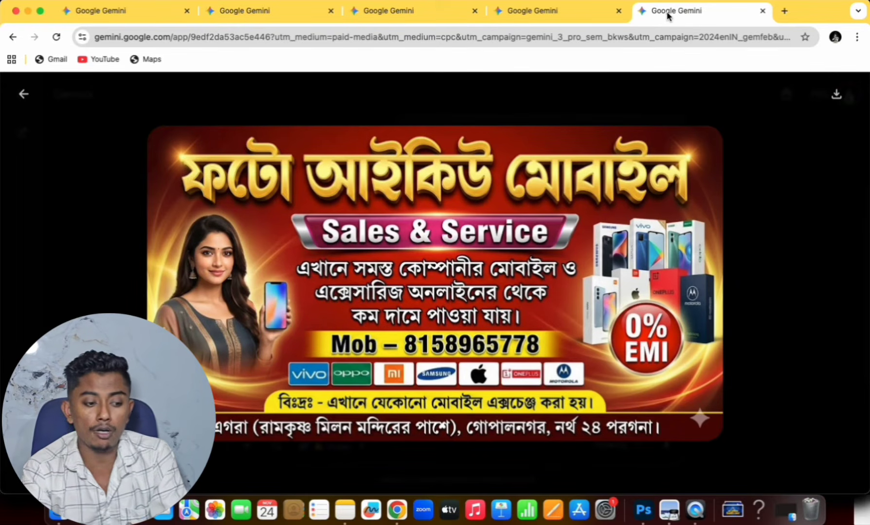
- Switch to the AI graphic design course presentation and read its slides on topics, AI tools, course benefits, suitable learners and skills gained
left_click(732, 508)
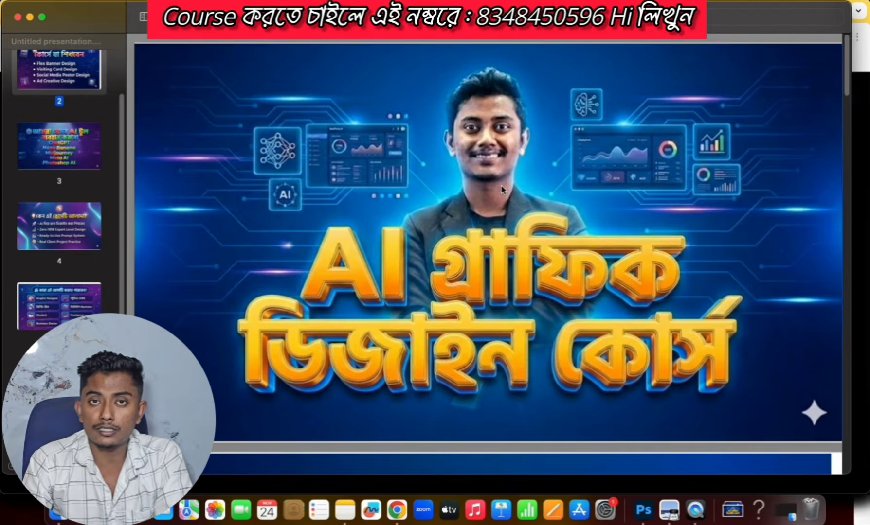
scroll(502, 189, "down", 5)
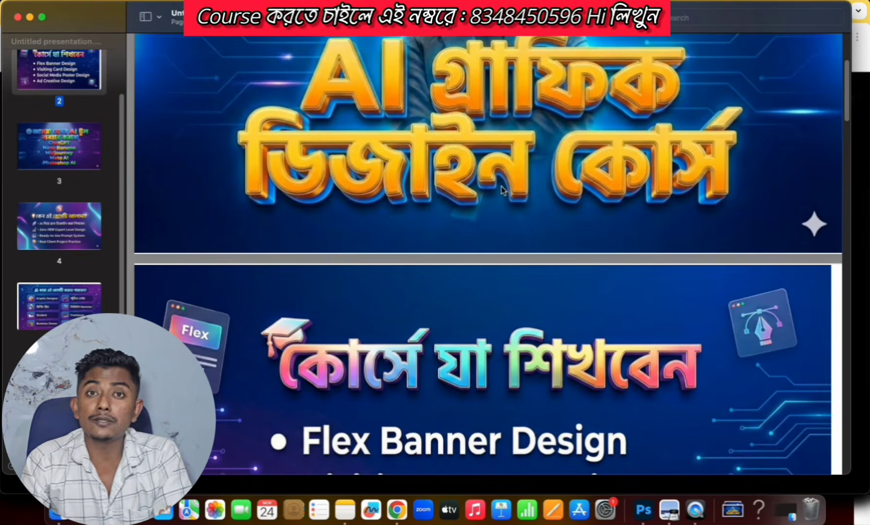
scroll(501, 189, "down", 3)
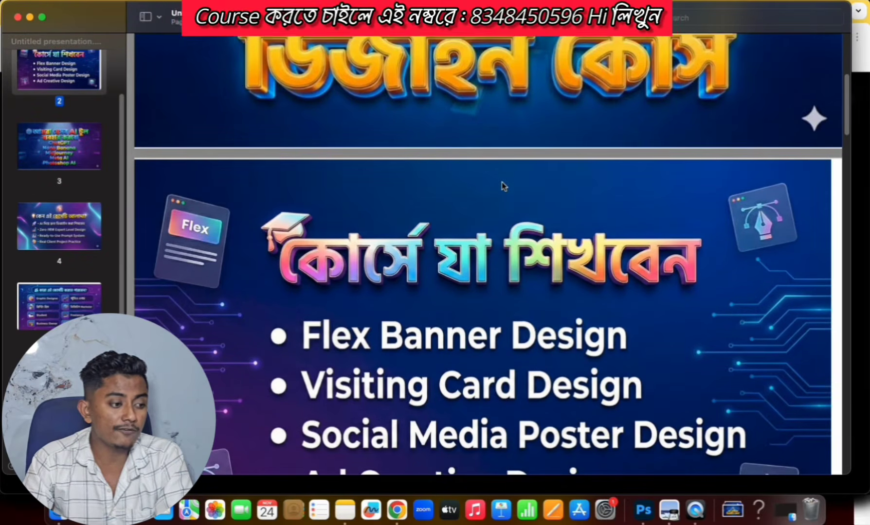
scroll(502, 185, "down", 3)
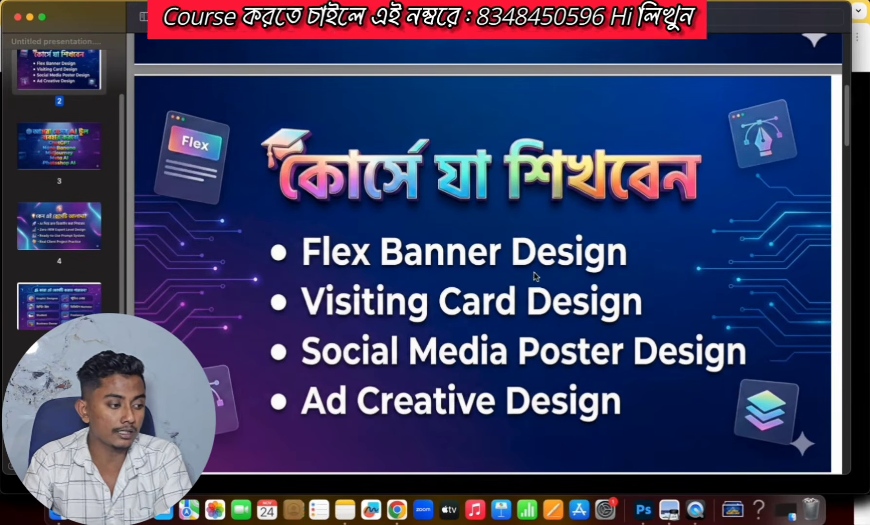
scroll(334, 362, "down", 1)
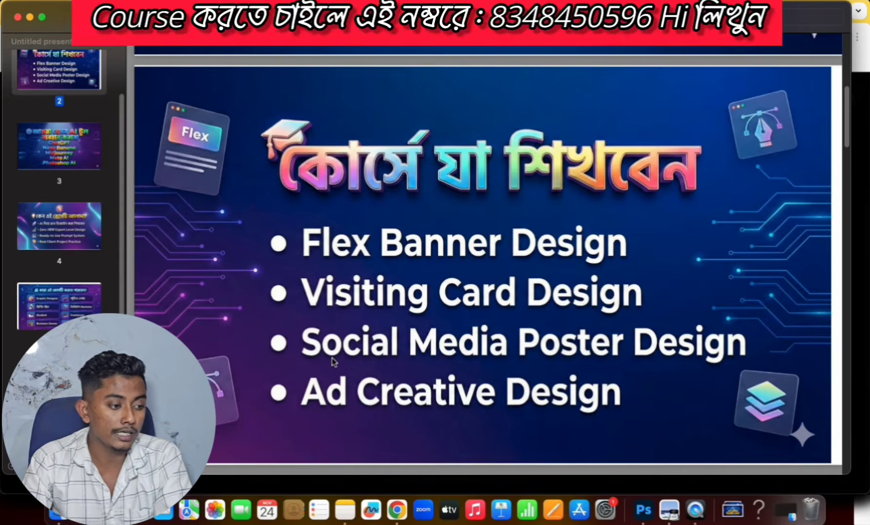
scroll(599, 289, "down", 3)
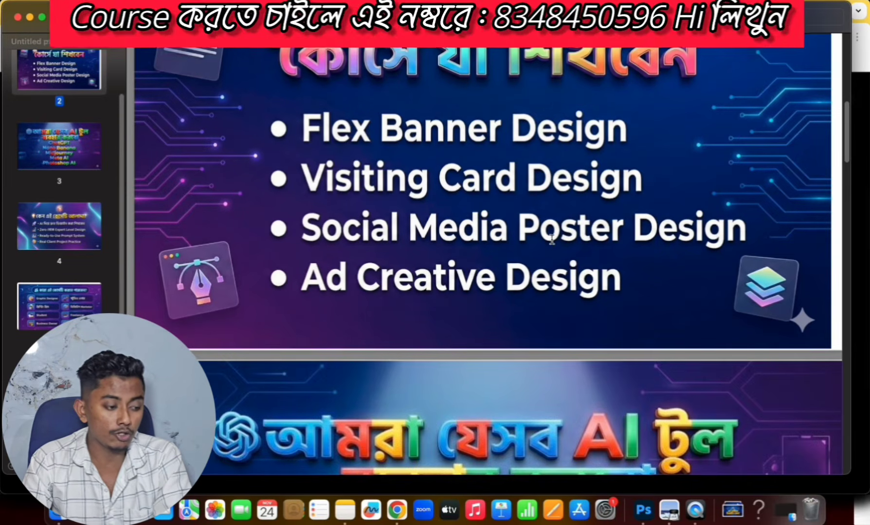
scroll(554, 233, "down", 3)
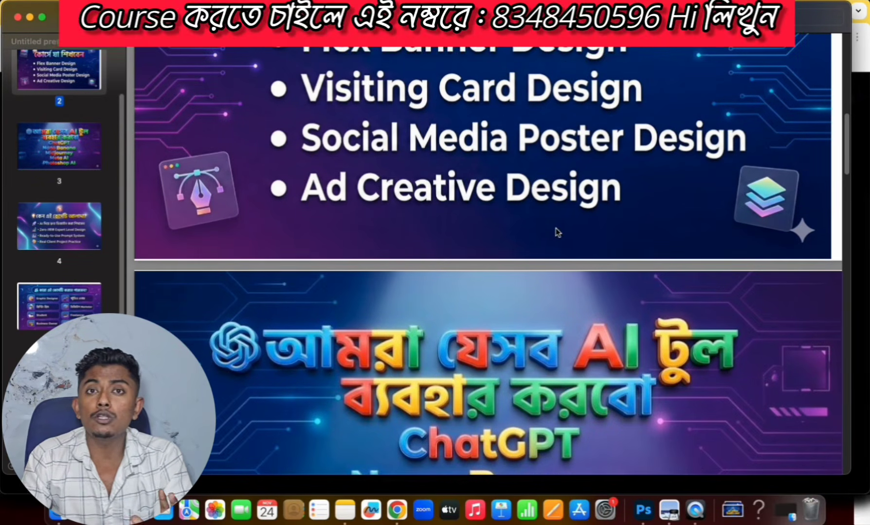
scroll(456, 199, "down", 5)
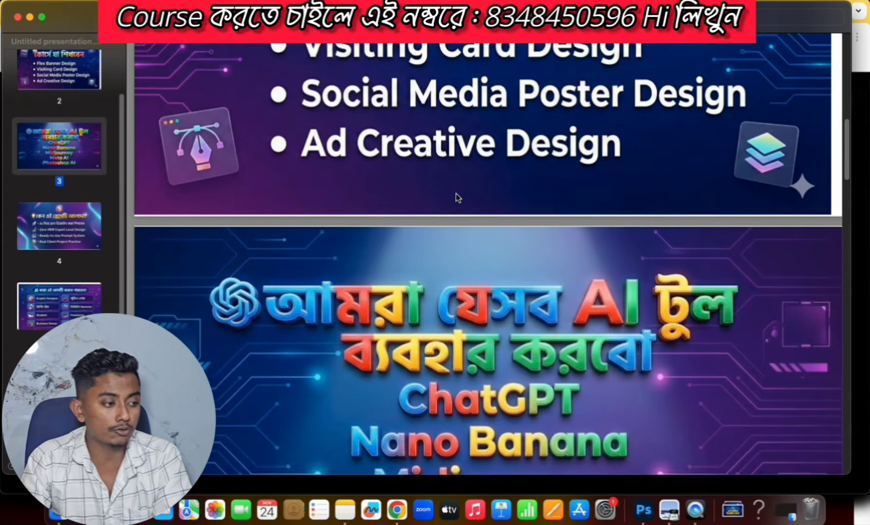
scroll(451, 185, "down", 1)
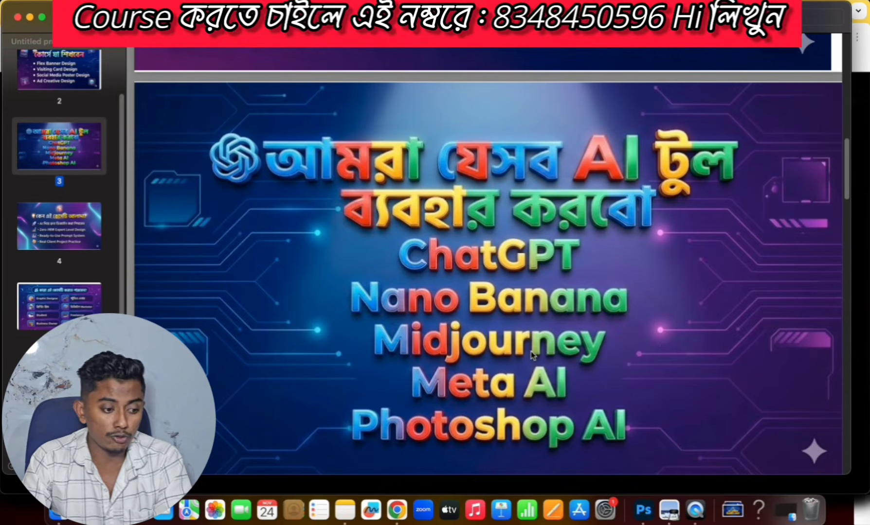
scroll(540, 323, "down", 5)
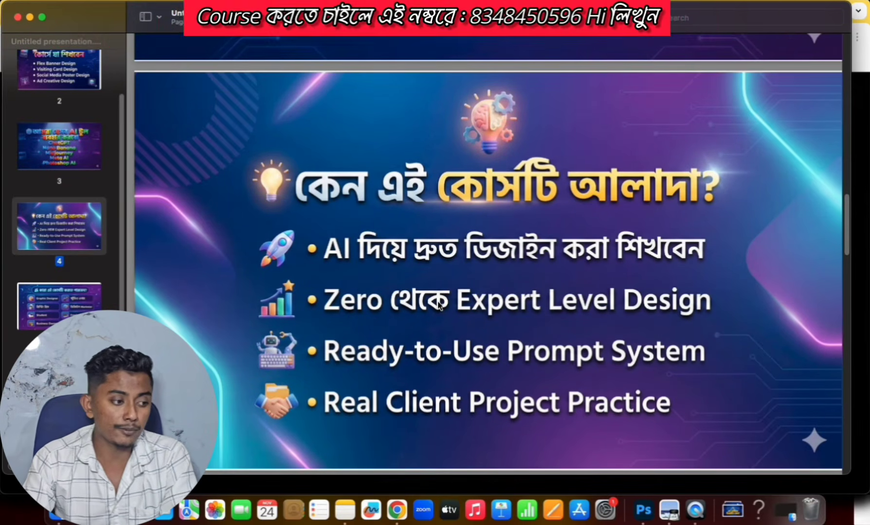
scroll(440, 305, "down", 10)
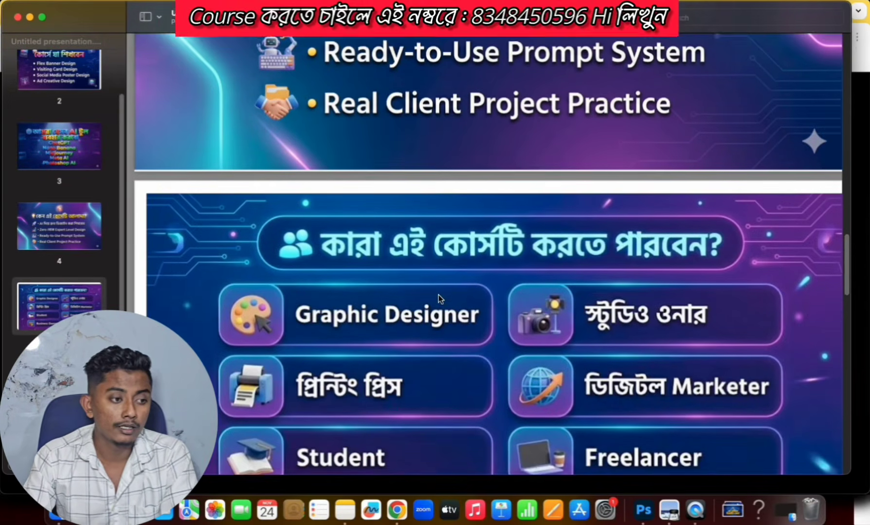
scroll(438, 295, "down", 6)
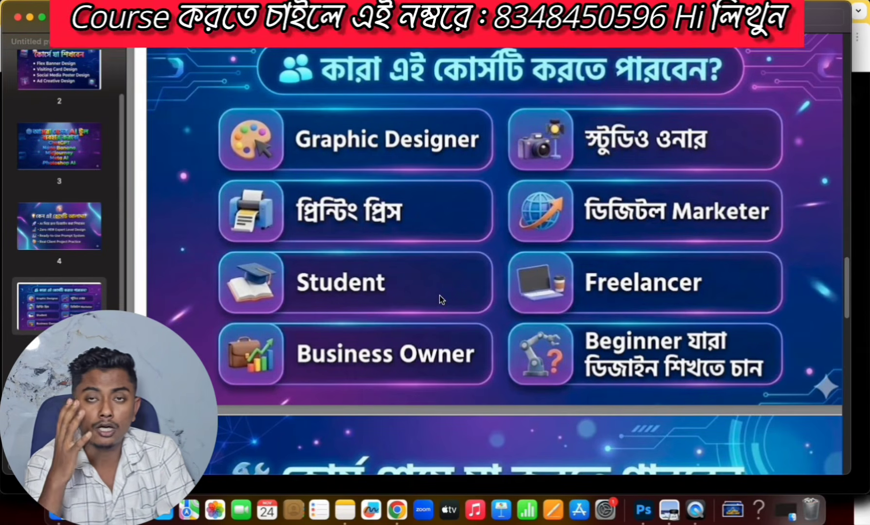
scroll(464, 345, "down", 5)
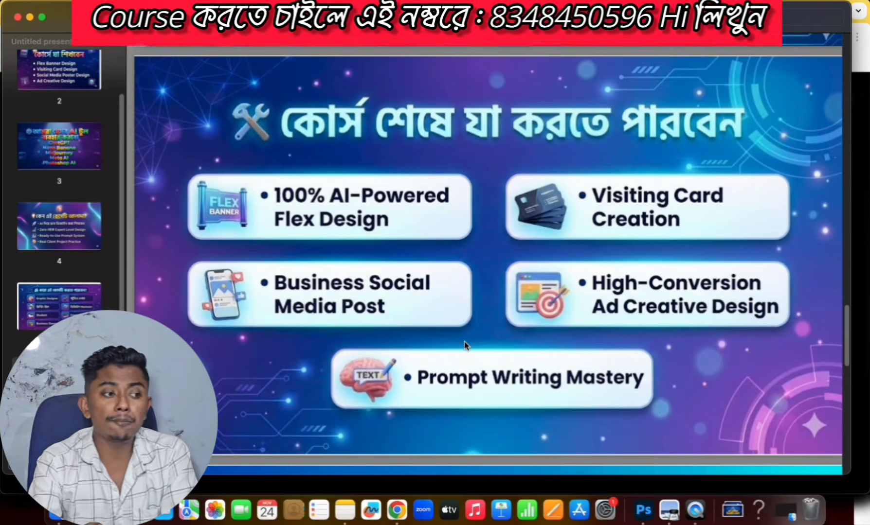